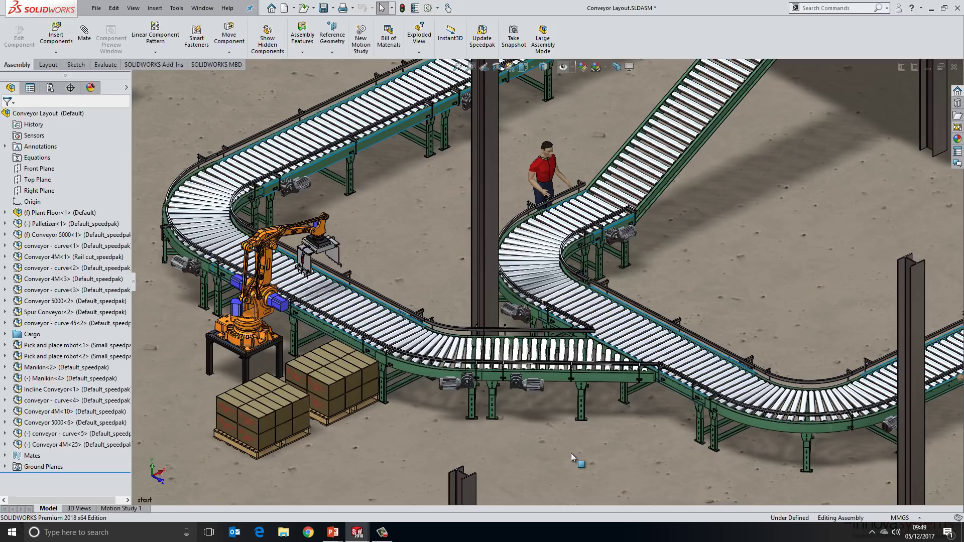
# Apply the saved Start 17 view showing the layout beside the mezzanine railing
pyautogui.rightClick(556, 451)
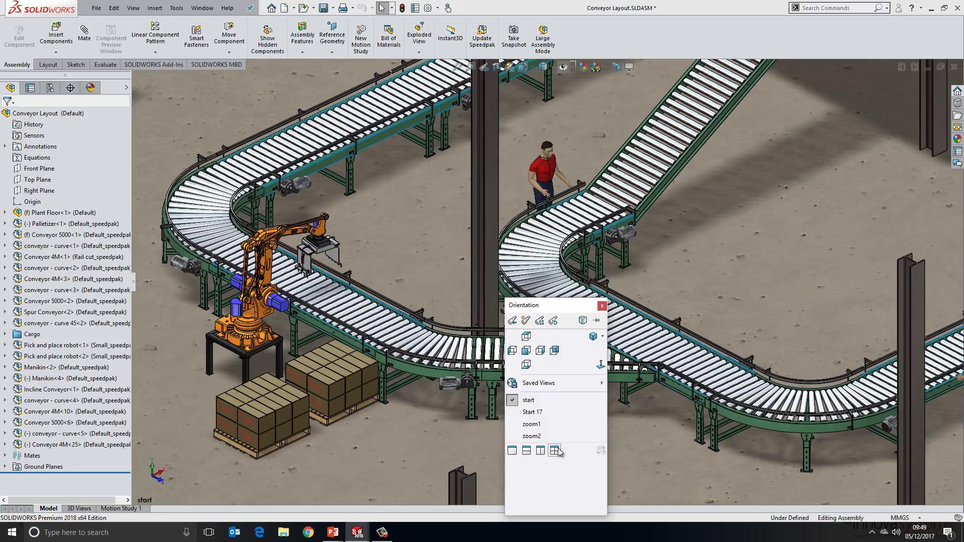
pyautogui.click(550, 414)
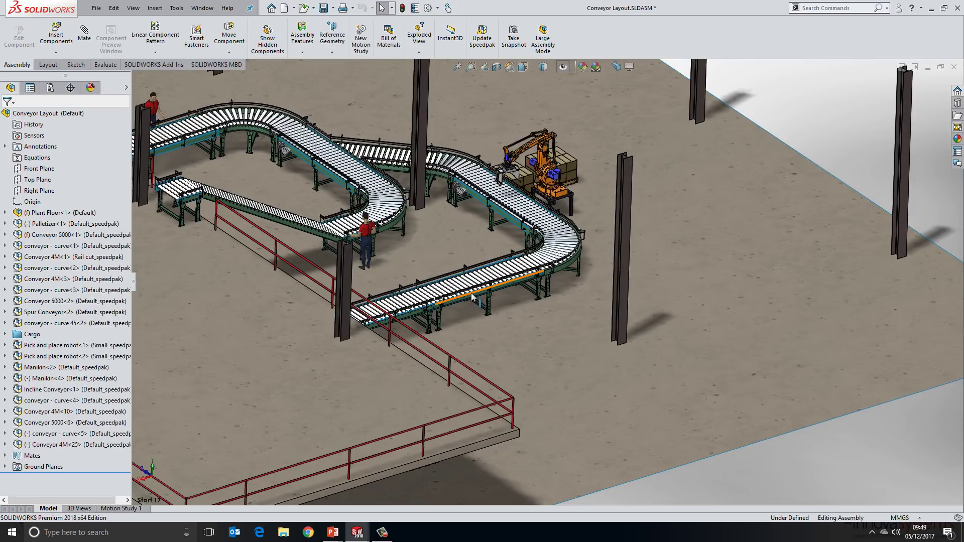
# Insert a Spur Conveyor and snap it onto the lower main conveyor's connection point
pyautogui.click(44, 41)
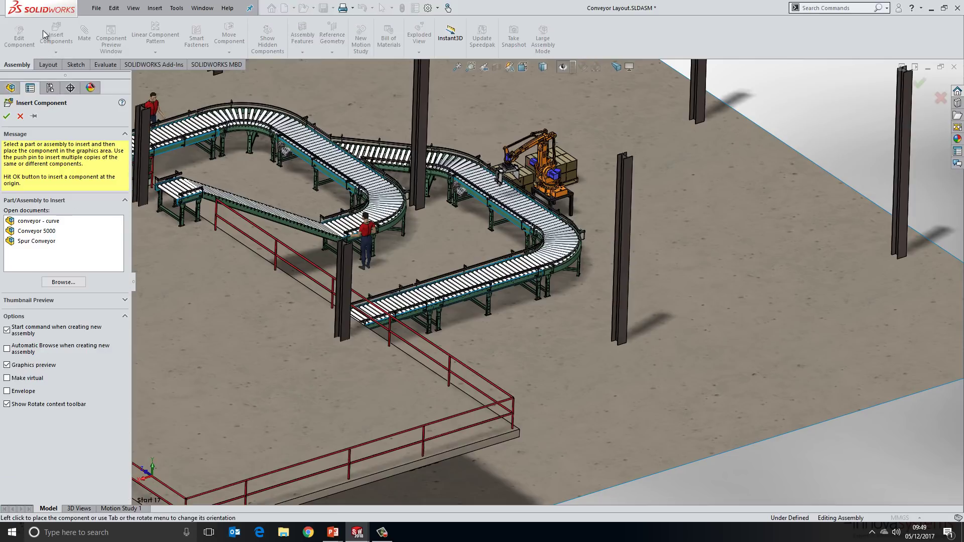
pyautogui.click(39, 242)
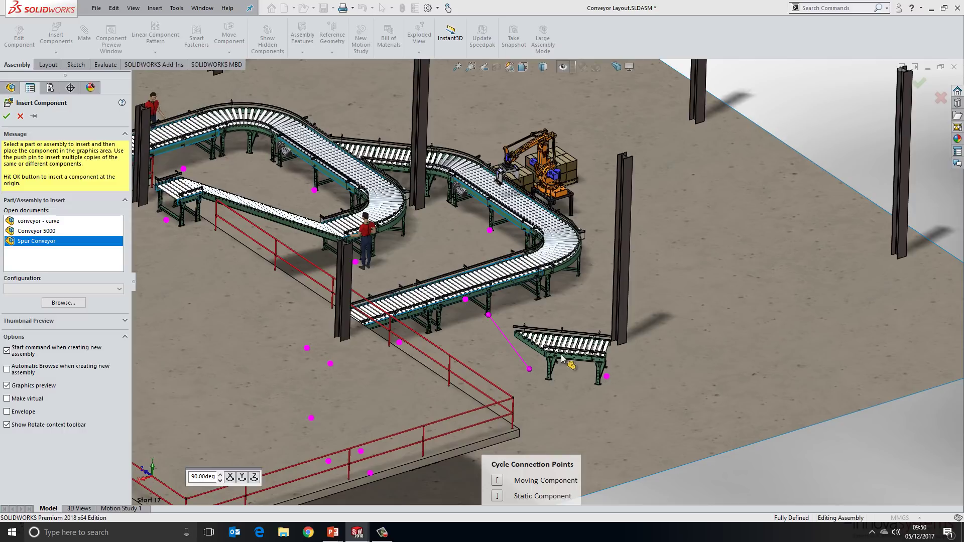
pyautogui.click(561, 354)
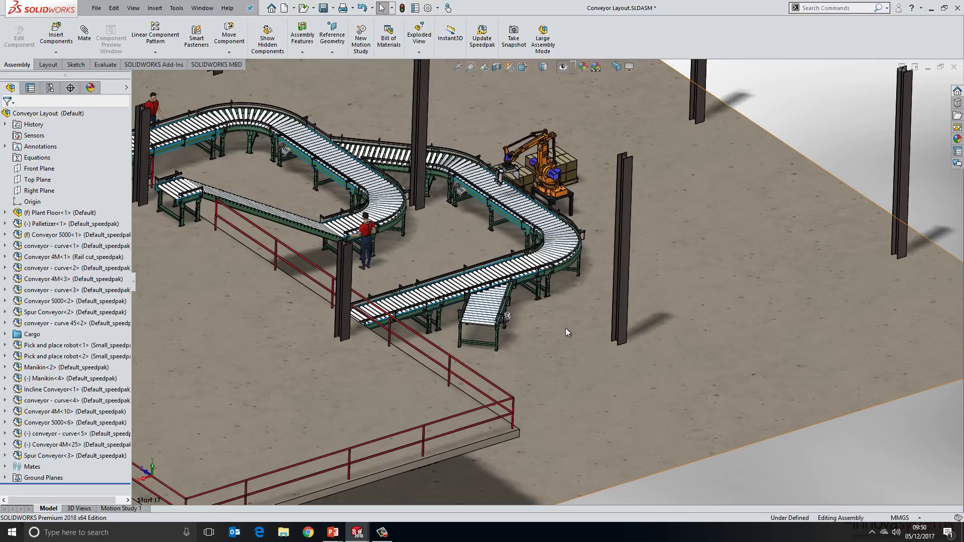
# Insert a conveyor - curve from the S shortcut toolbar, snapped onto the spur's free end
pyautogui.press('s')
pyautogui.click(586, 350)
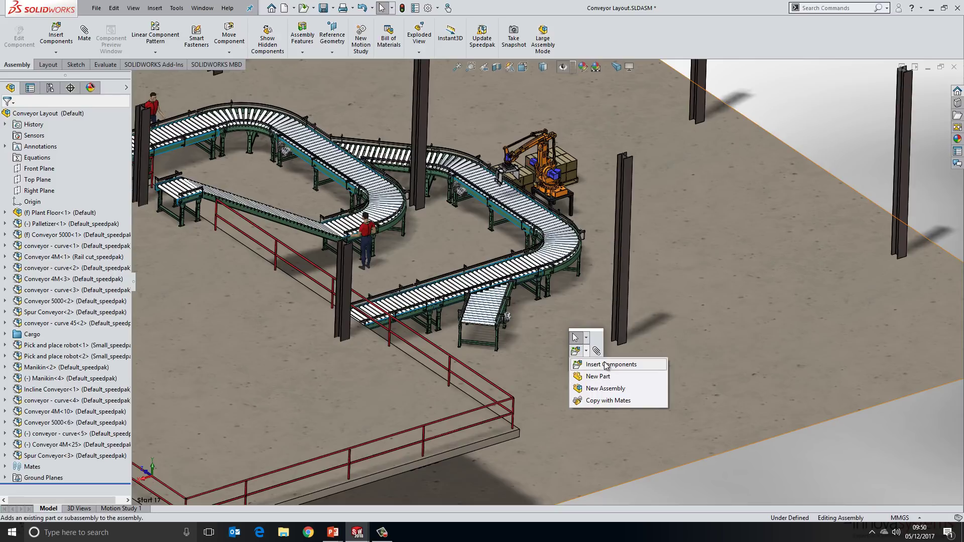
pyautogui.click(606, 365)
pyautogui.click(38, 223)
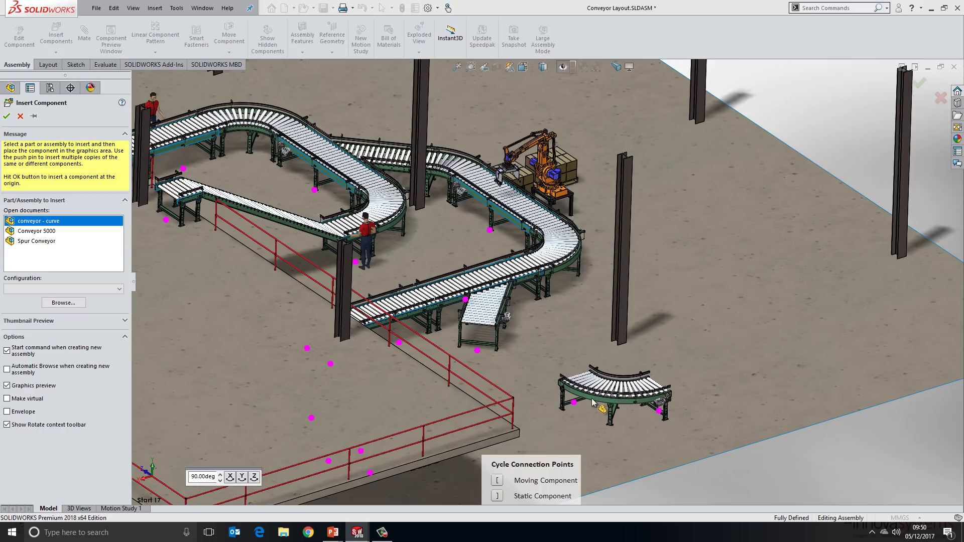
pyautogui.click(563, 388)
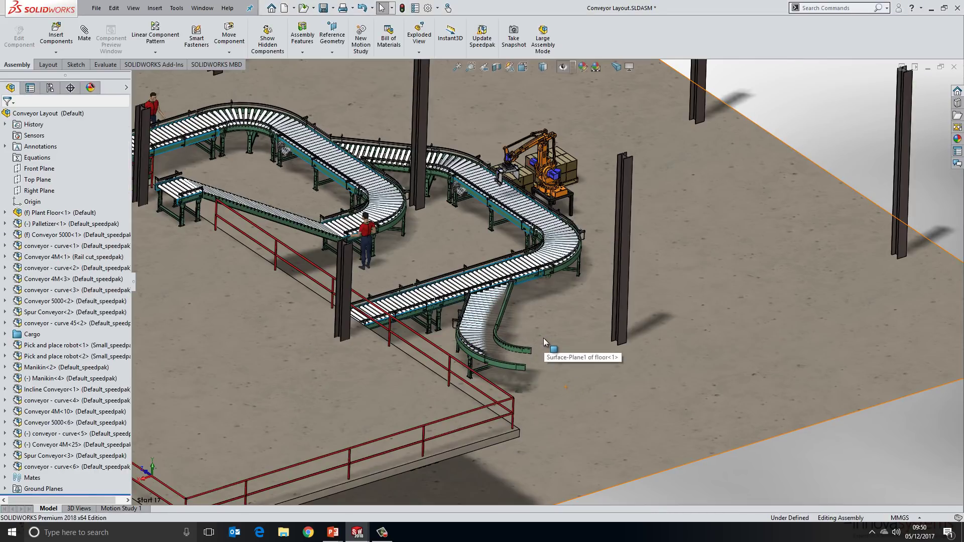
# Drag the curve and two conveyor sections to check the magnetic mates keep them connected
pyautogui.moveTo(520, 354); pyautogui.dragTo(509, 294)
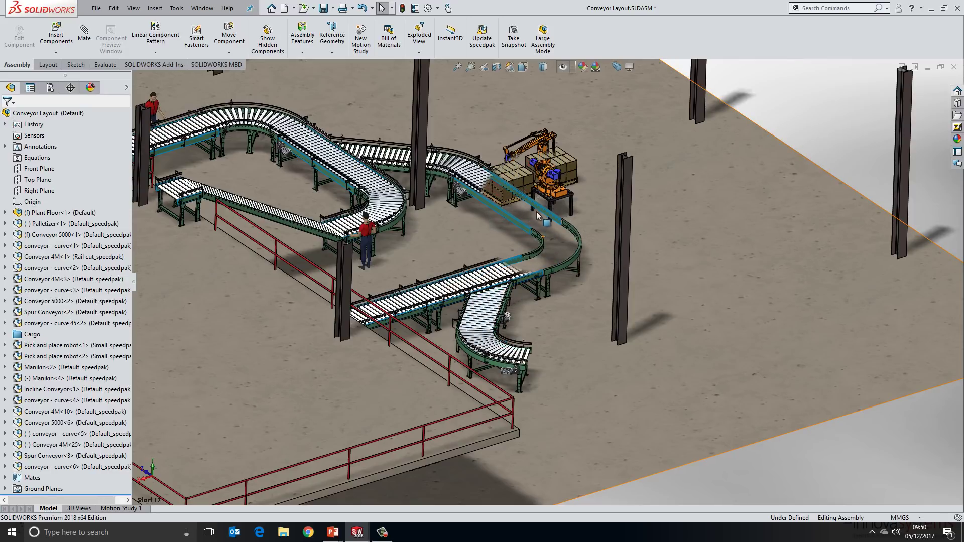
pyautogui.moveTo(527, 198); pyautogui.dragTo(384, 198)
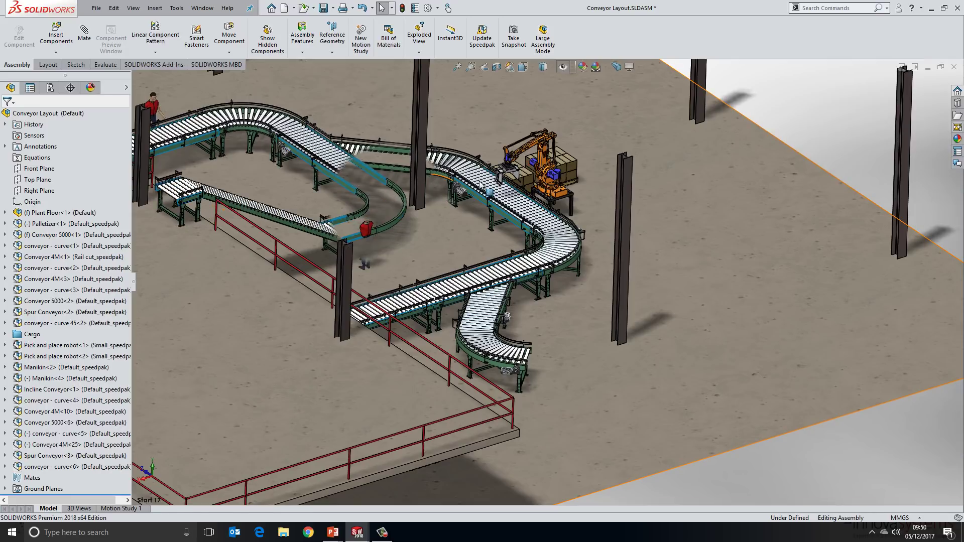
pyautogui.moveTo(495, 212); pyautogui.dragTo(533, 329)
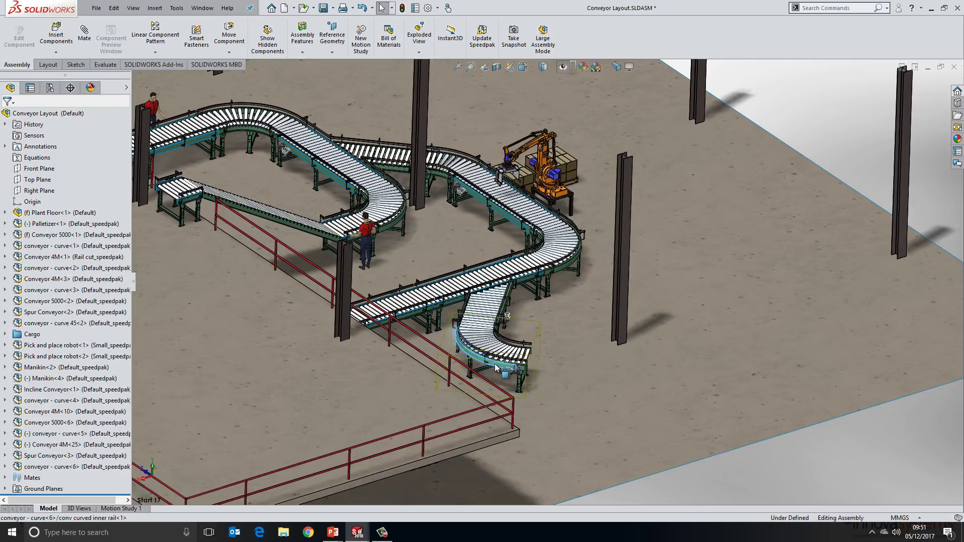
# Open conveyor - curve<6> in its own window and review its Default configuration
pyautogui.click(507, 297)
pyautogui.click(523, 288)
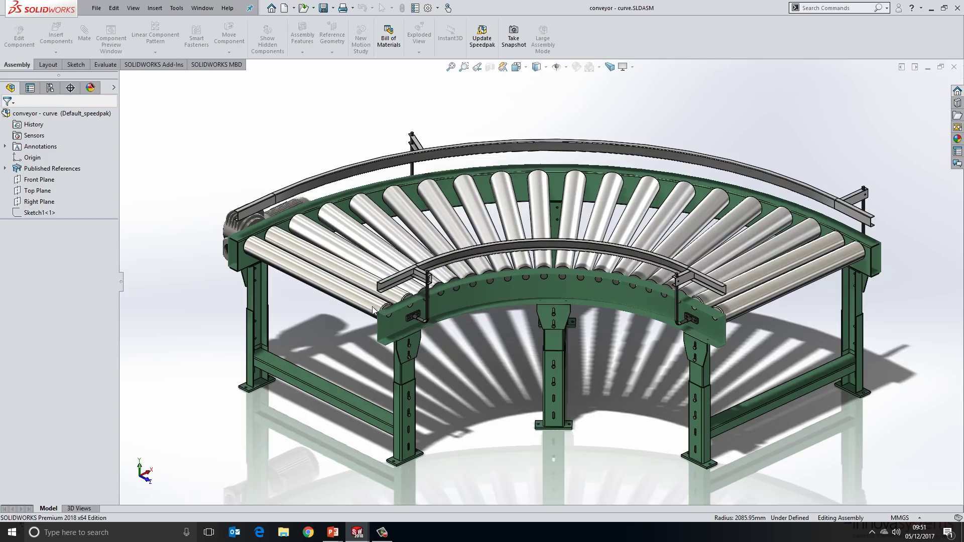
pyautogui.click(50, 88)
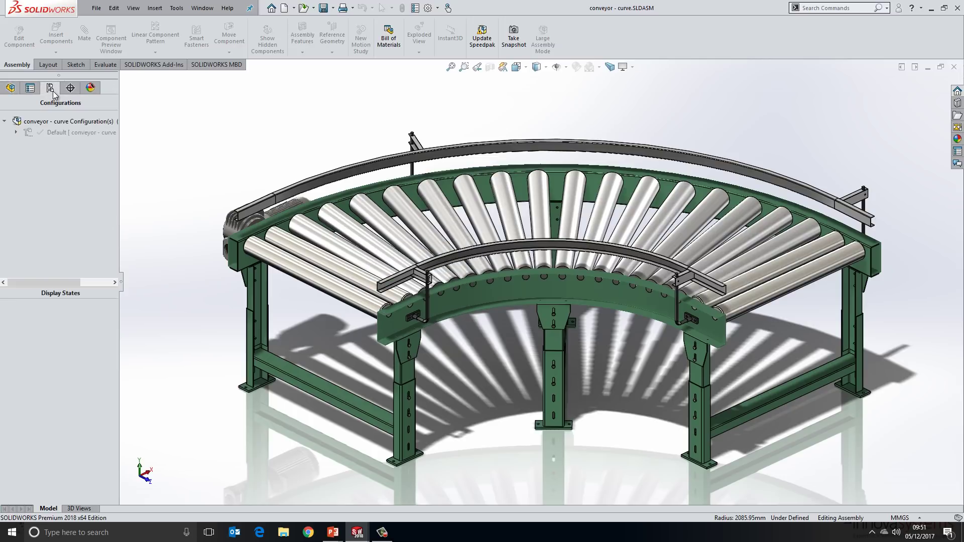
pyautogui.click(73, 132)
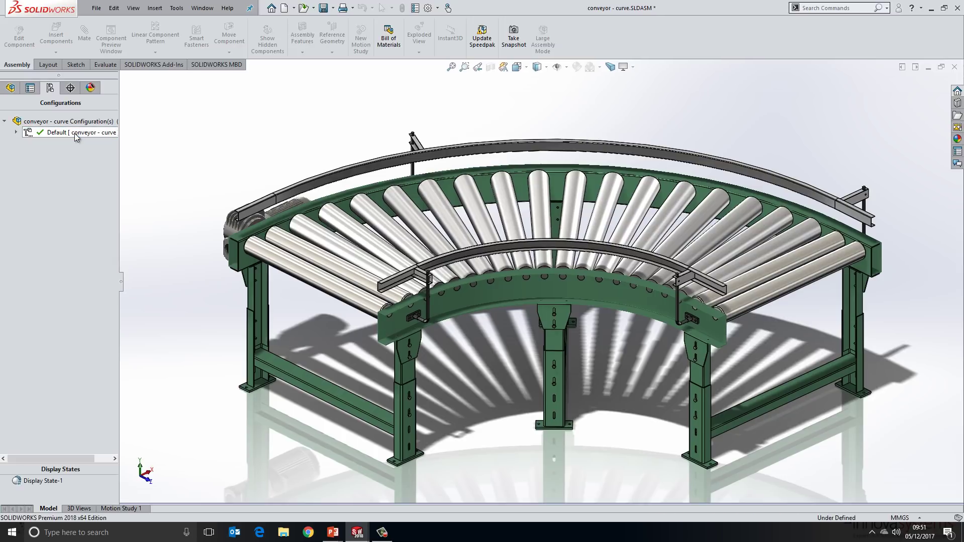
pyautogui.click(11, 89)
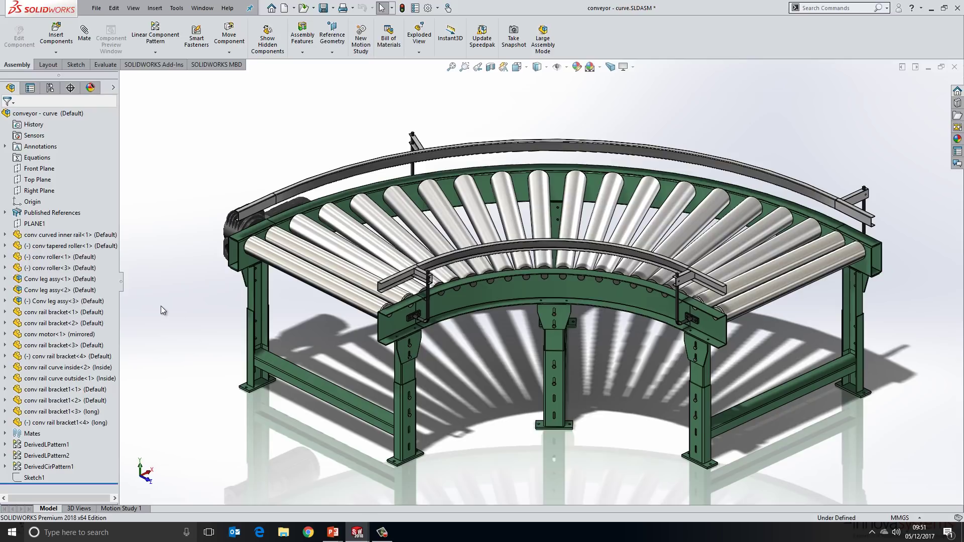
# Edit the Published References, update Connector1 on the curved inner rail face, and confirm
pyautogui.rightClick(71, 216)
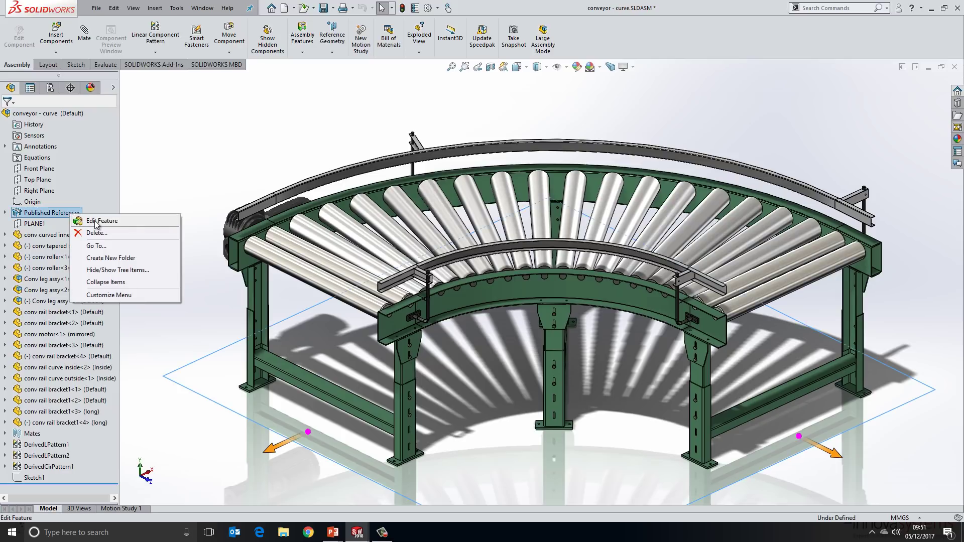
pyautogui.click(96, 222)
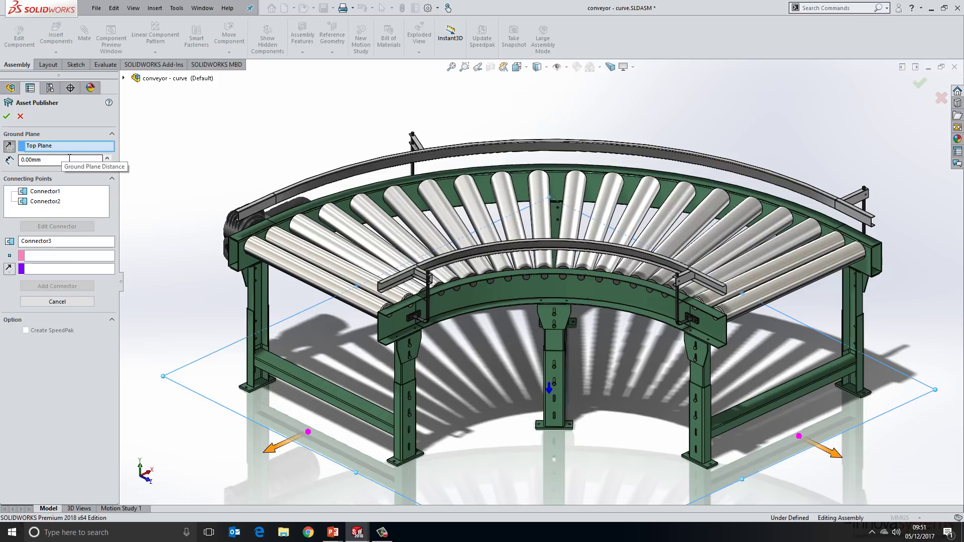
pyautogui.click(45, 193)
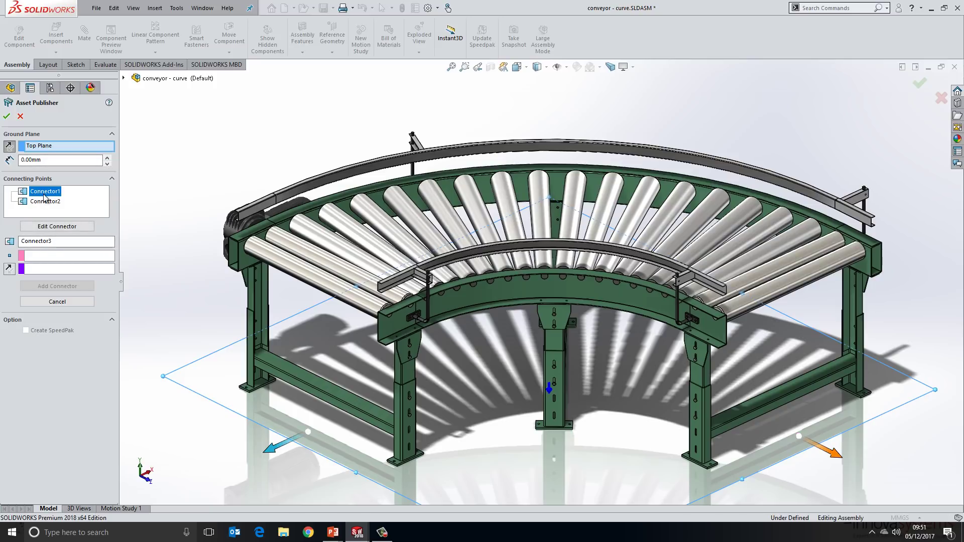
pyautogui.click(68, 228)
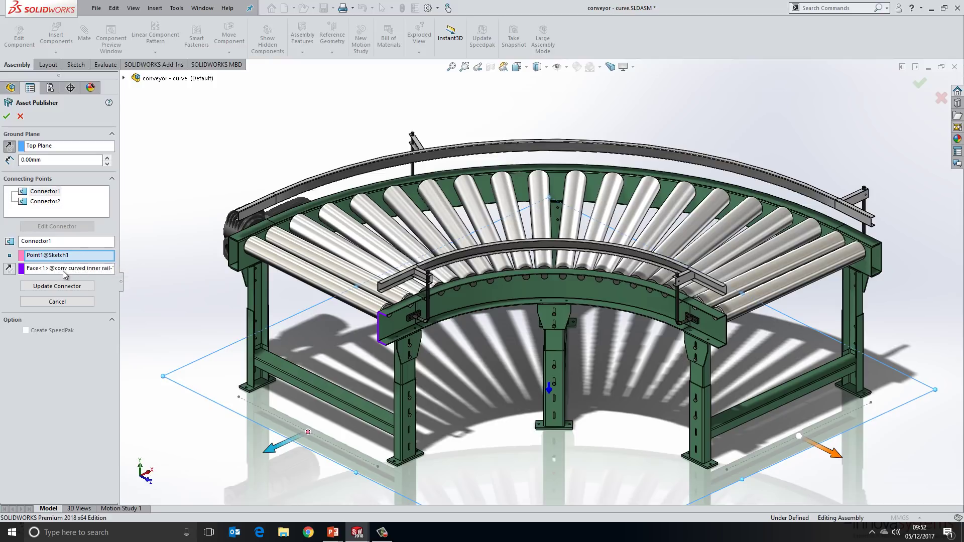
pyautogui.click(57, 285)
pyautogui.press('Return')
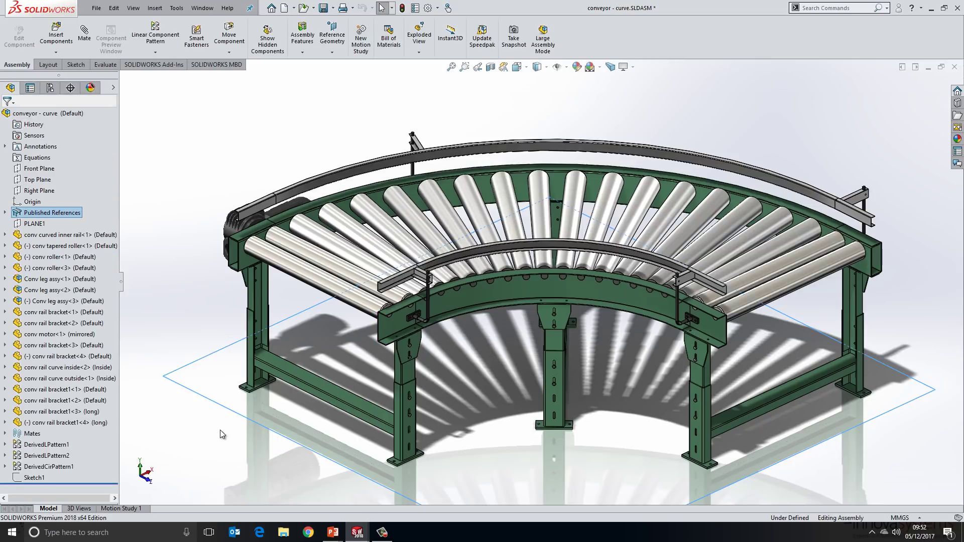
# Return to Conveyor Layout.SLDASM with Ctrl+Tab and apply the zoom1 saved view
pyautogui.click(213, 432)
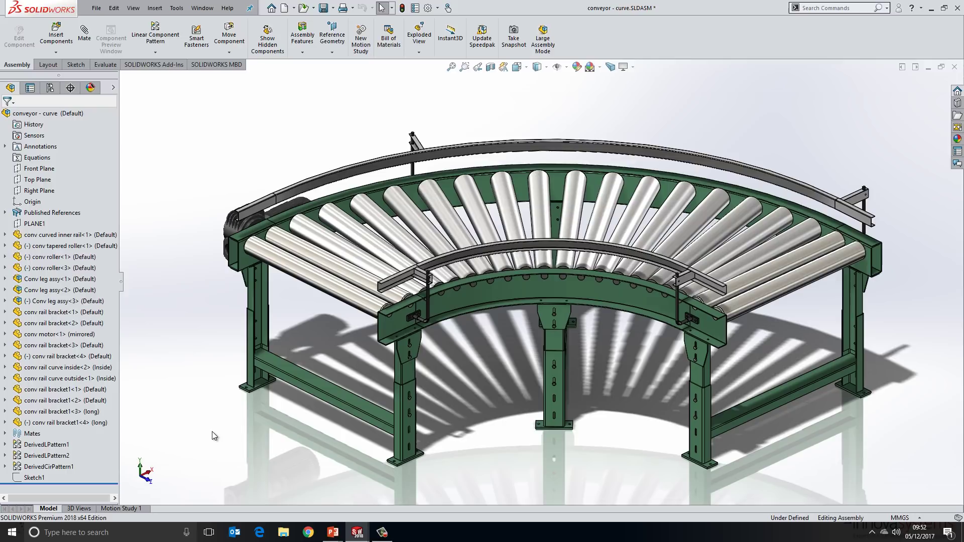
pyautogui.hotkey('ctrl', 'Tab')
pyautogui.hotkey('ctrl', 'Tab')
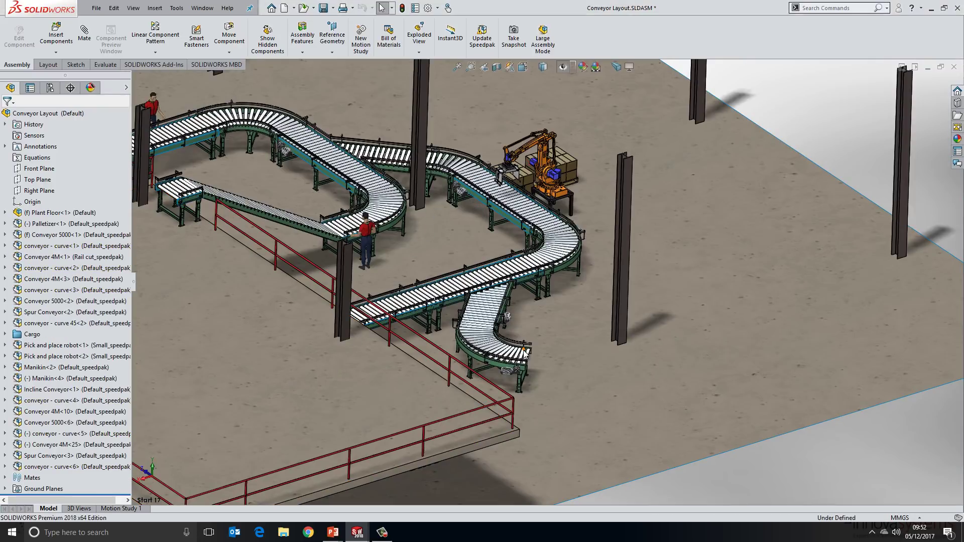
pyautogui.press('space')
pyautogui.click(502, 363)
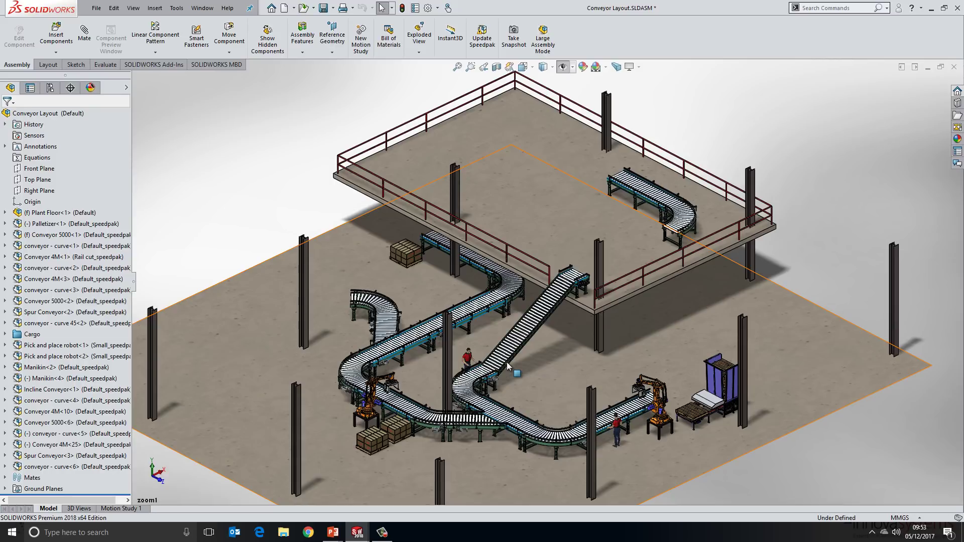
pyautogui.click(238, 290)
# Place a Conveyor 5000 on the Mezzanine ground plane in line with the curve, then unlock its mate
pyautogui.click(6, 489)
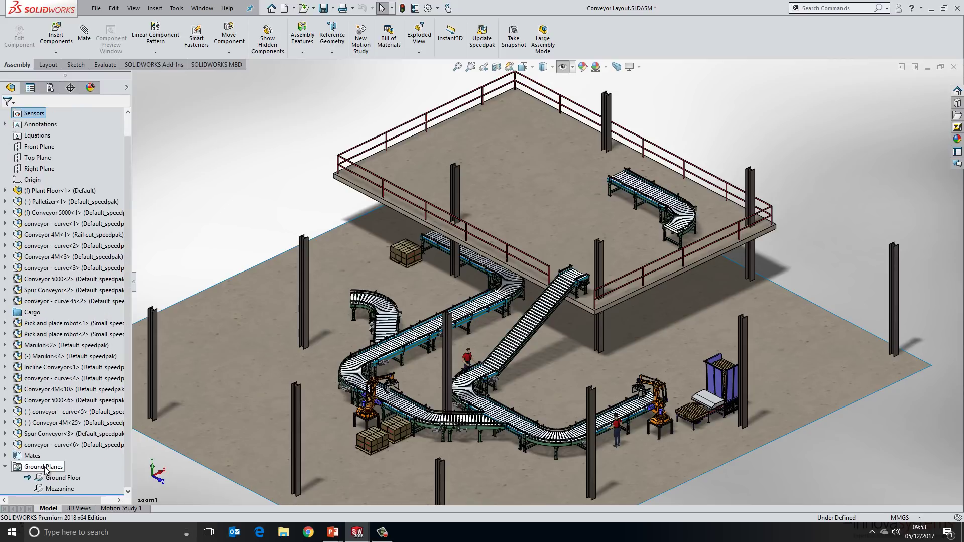
pyautogui.click(61, 489)
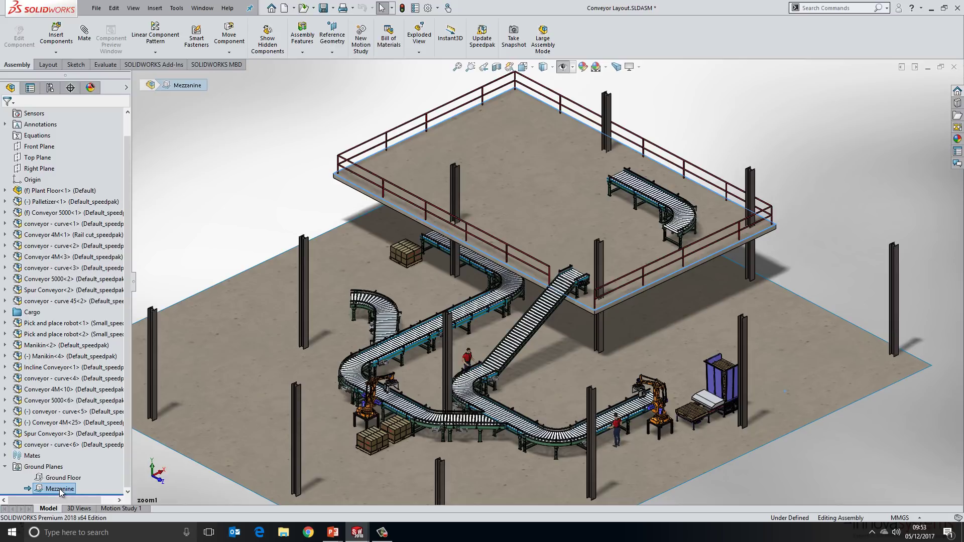
pyautogui.click(541, 195)
pyautogui.click(555, 218)
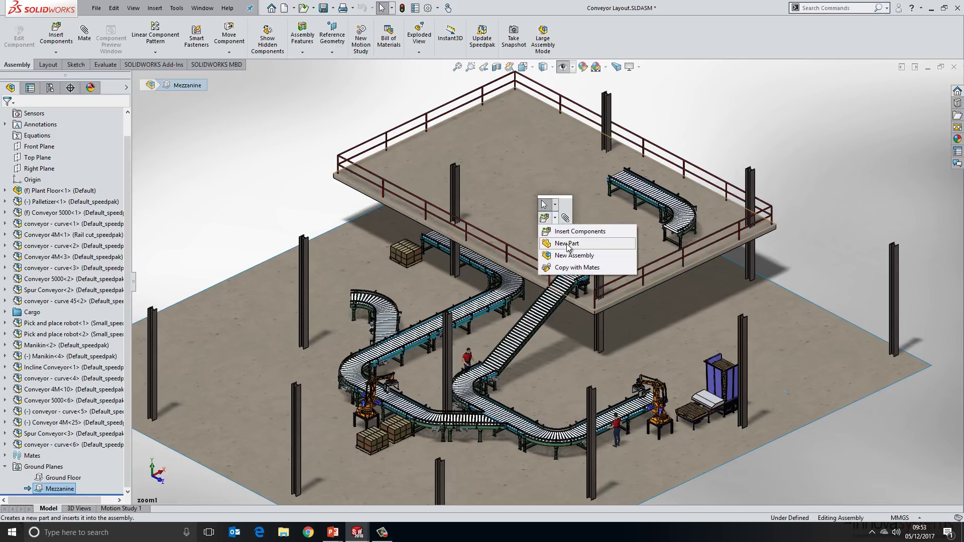
pyautogui.click(572, 232)
pyautogui.click(35, 230)
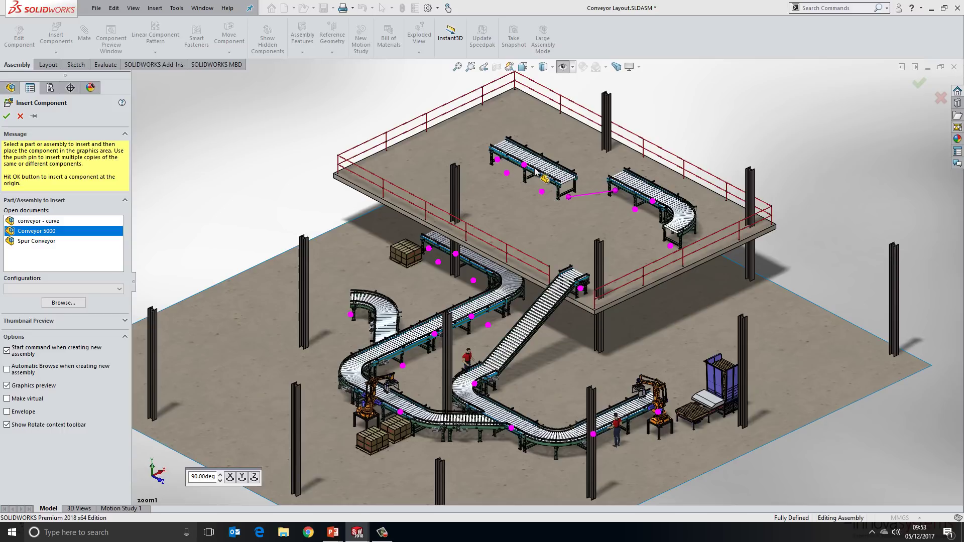
pyautogui.click(535, 172)
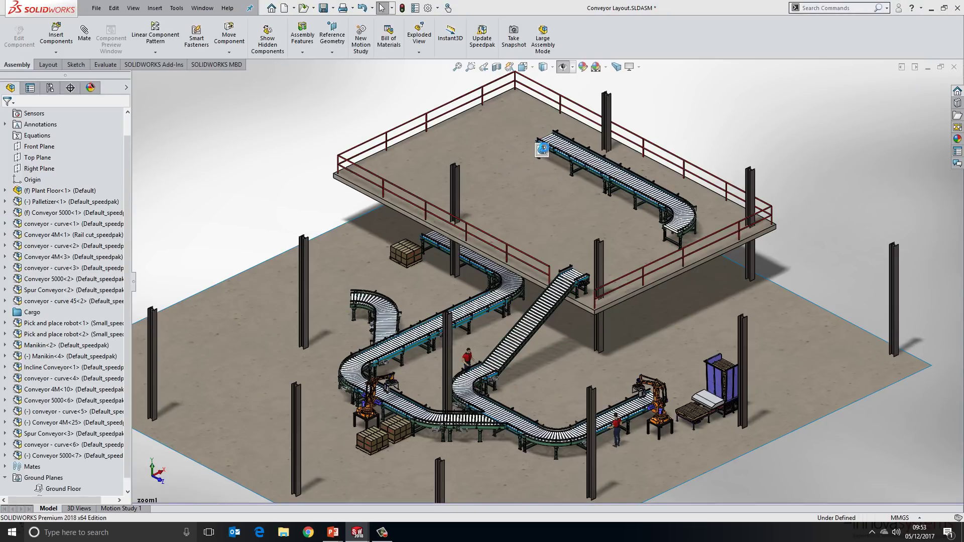
pyautogui.click(542, 151)
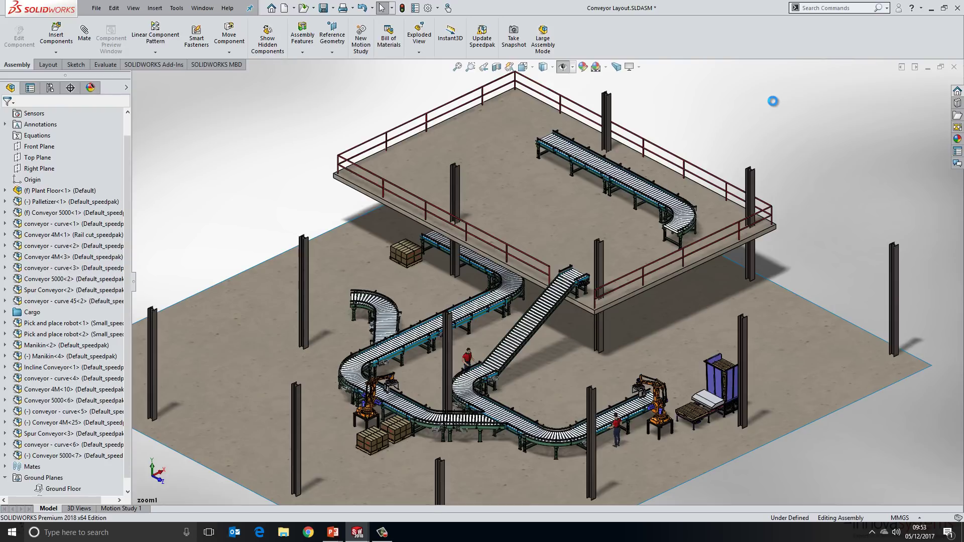
# Insert another Conveyor 5000 on the mezzanine, cycling connection points with [ and ] to snap it end-to-end
pyautogui.click(462, 176)
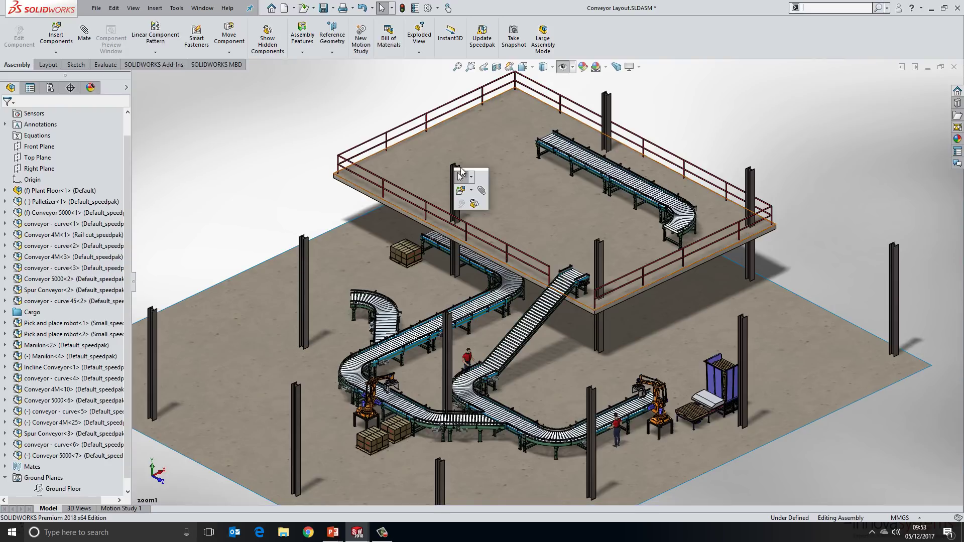
pyautogui.click(471, 190)
pyautogui.click(497, 202)
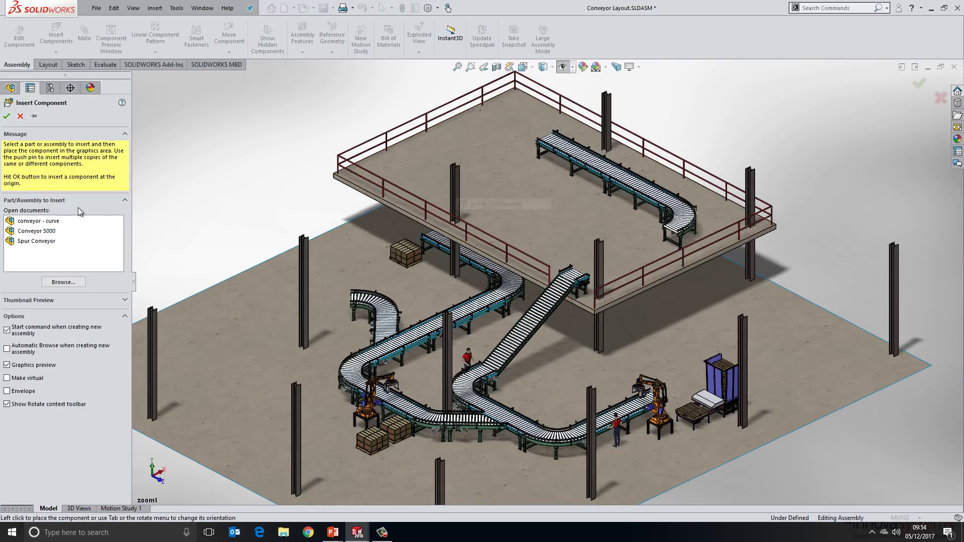
pyautogui.click(36, 231)
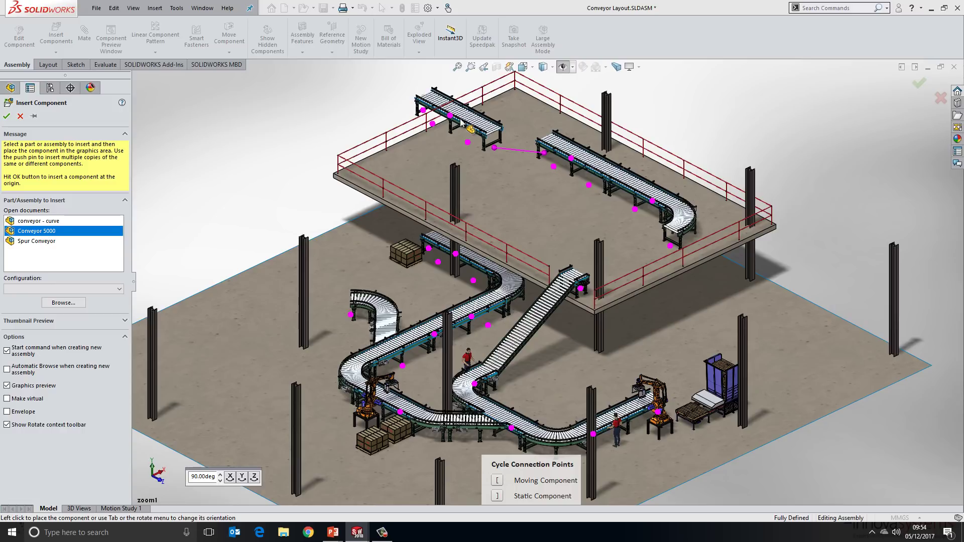
pyautogui.press('[')
pyautogui.press('[')
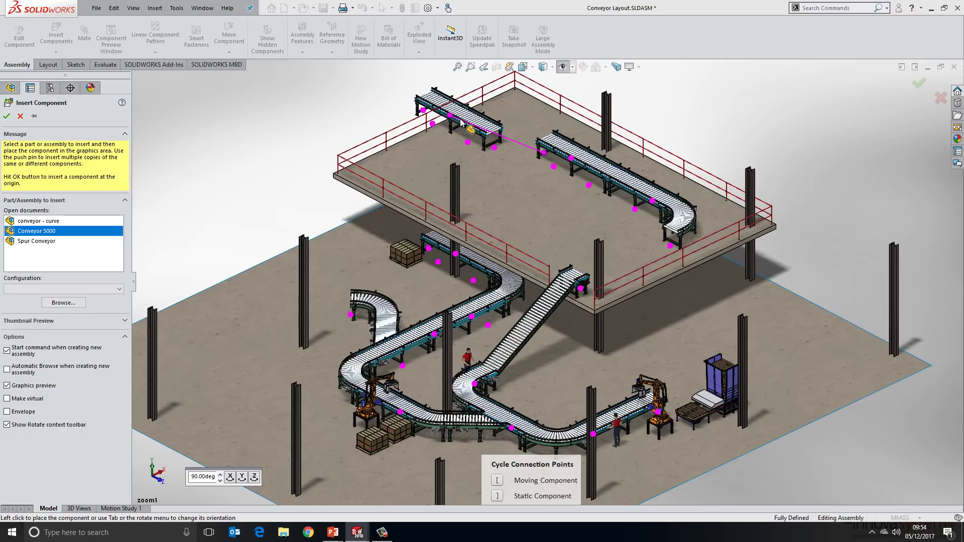
pyautogui.press('[')
pyautogui.press('[')
pyautogui.press(']')
pyautogui.press(']')
pyautogui.press(']')
pyautogui.press(']')
pyautogui.press(']')
pyautogui.press(']')
pyautogui.press(']')
pyautogui.press(']')
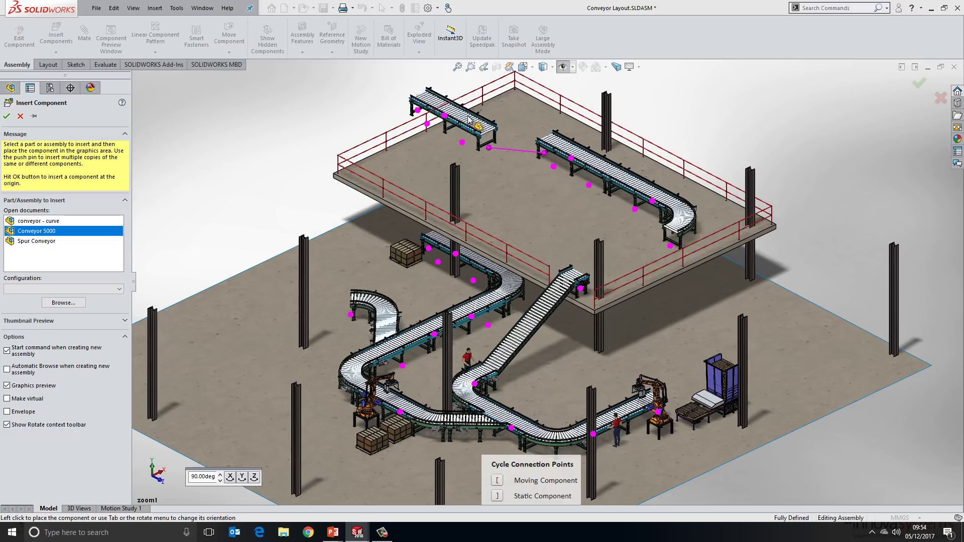
pyautogui.click(469, 115)
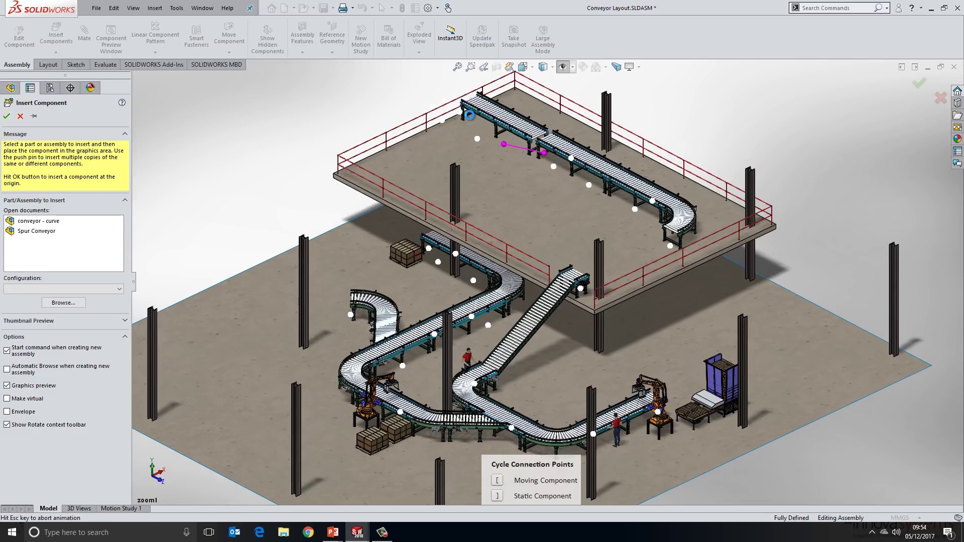